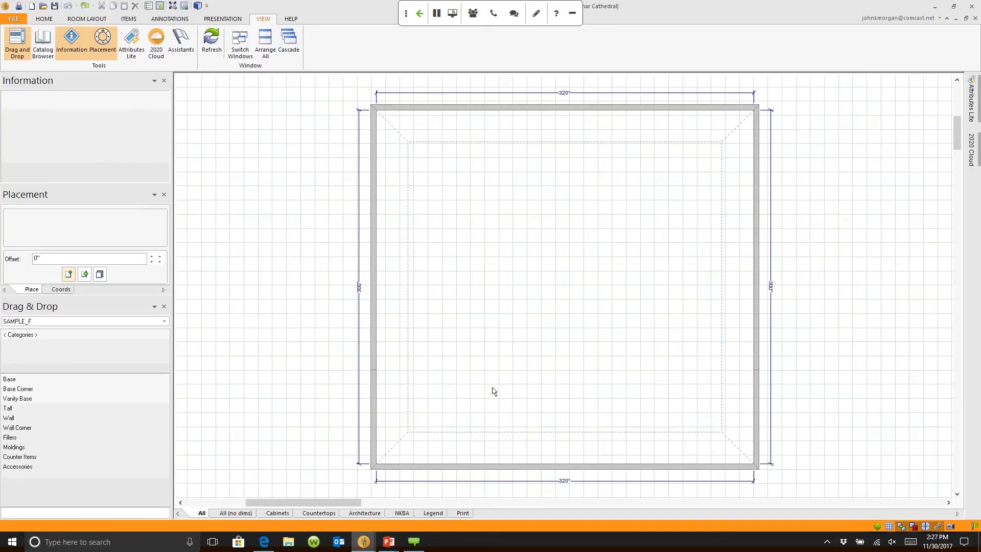
Step: Examine how the room's two 300" side walls, Wall 1 and Wall 3, are divided into sections in the wall properties
{"action": "scroll", "coordinate": [521, 289], "scroll_direction": "up", "scroll_amount": 2}
{"action": "scroll", "coordinate": [374, 328], "scroll_direction": "up", "scroll_amount": 5}
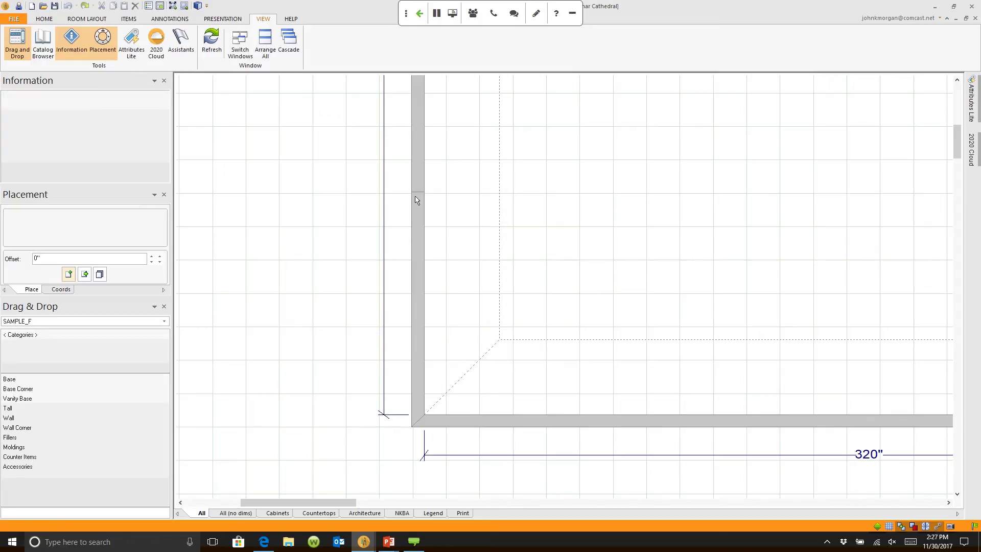
{"action": "scroll", "coordinate": [608, 212], "scroll_direction": "down", "scroll_amount": 3}
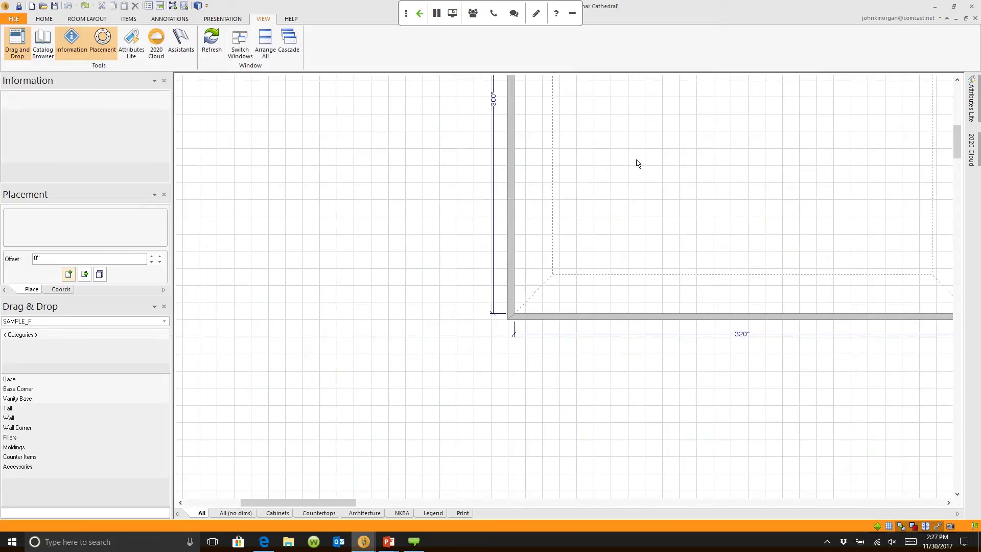
{"action": "middle_click_drag", "start_coordinate": [638, 163], "coordinate": [341, 292]}
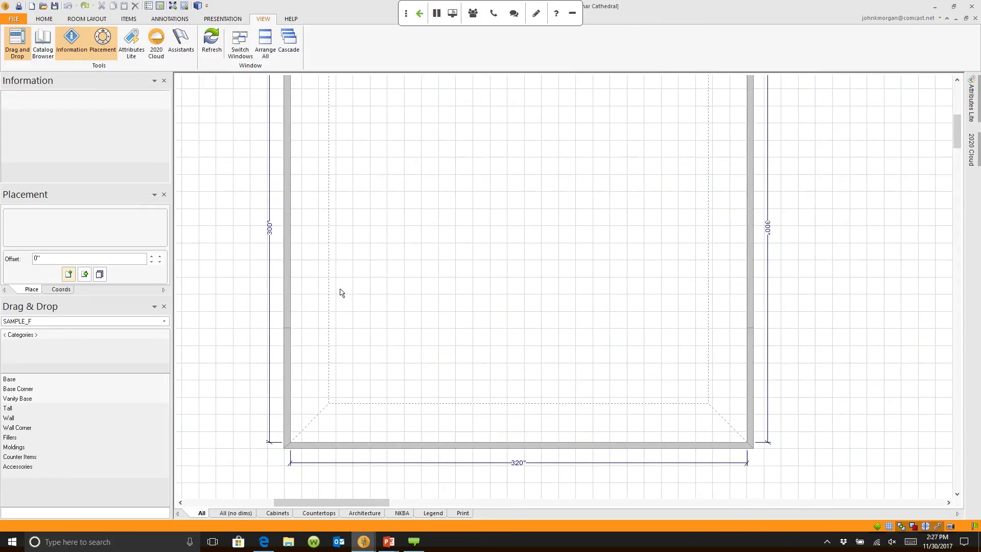
{"action": "double_click", "coordinate": [287, 299]}
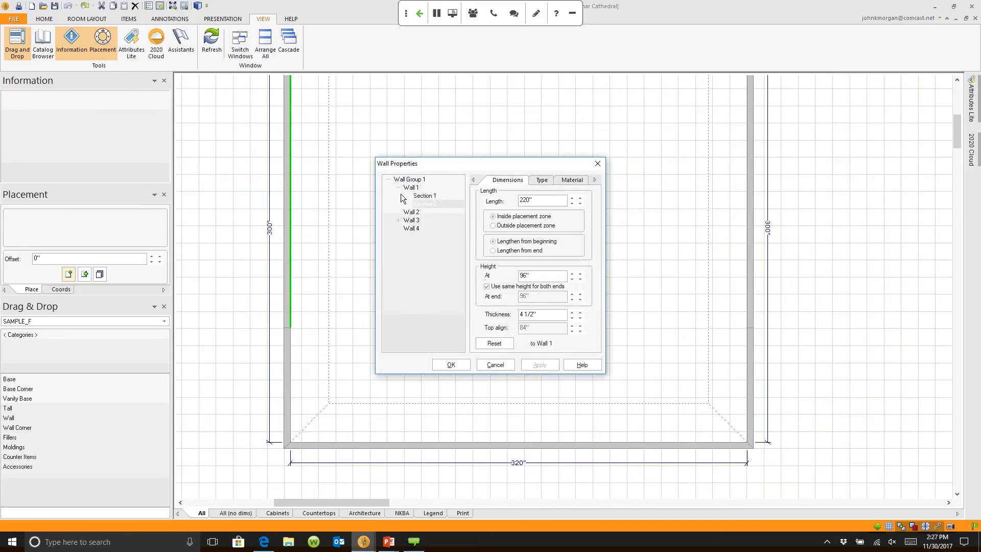
{"action": "left_click", "coordinate": [427, 203]}
{"action": "left_click", "coordinate": [429, 203]}
{"action": "left_click", "coordinate": [398, 220]}
{"action": "key", "text": "Return"}
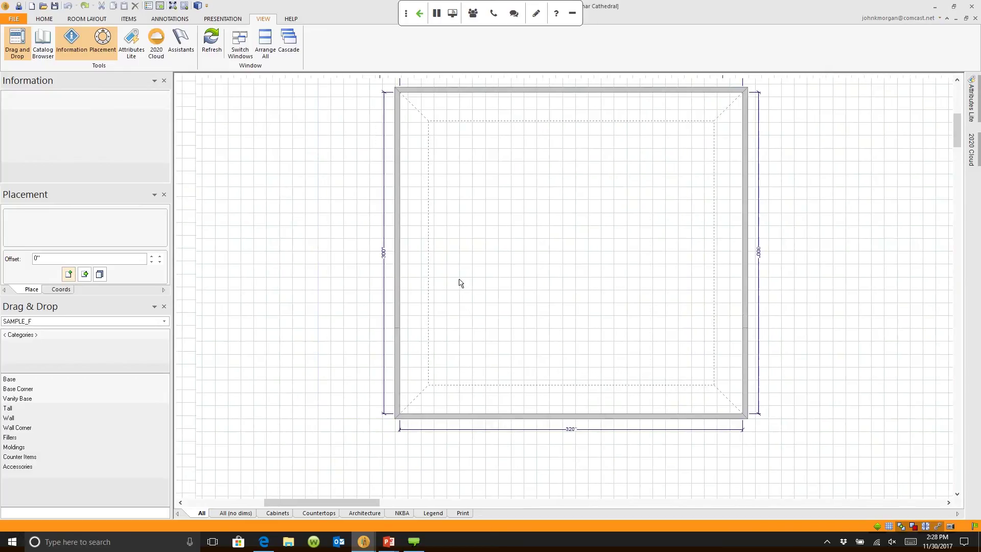
Step: Draw a sample straight wall beside the room from two sections, 80" and 220", for a total of 300", and delete it
{"action": "left_click", "coordinate": [87, 20]}
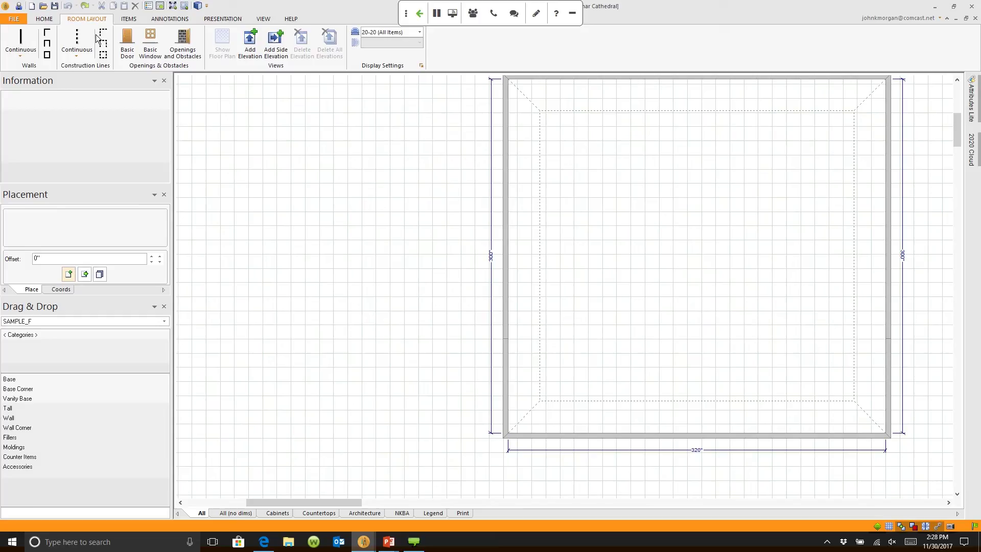
{"action": "left_click", "coordinate": [24, 42]}
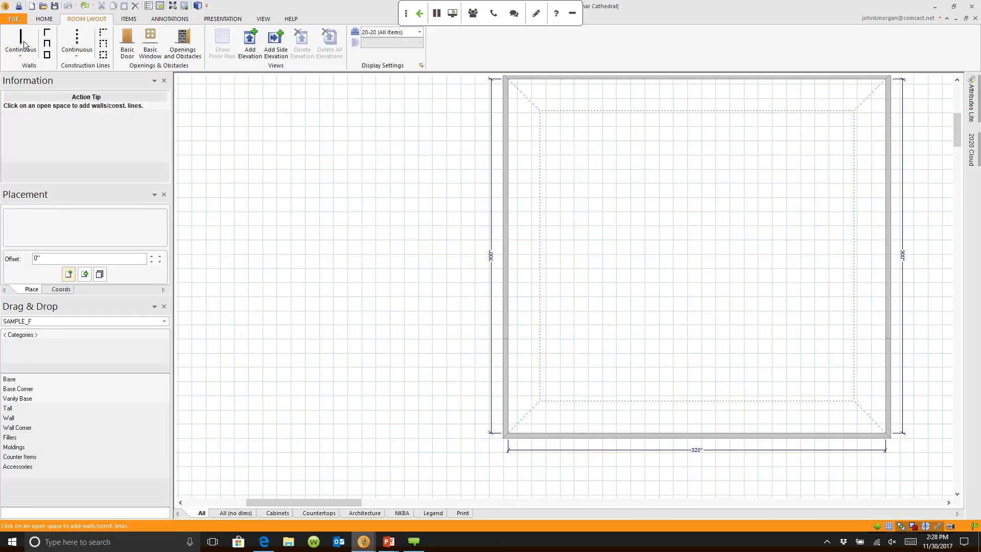
{"action": "left_click", "coordinate": [315, 470]}
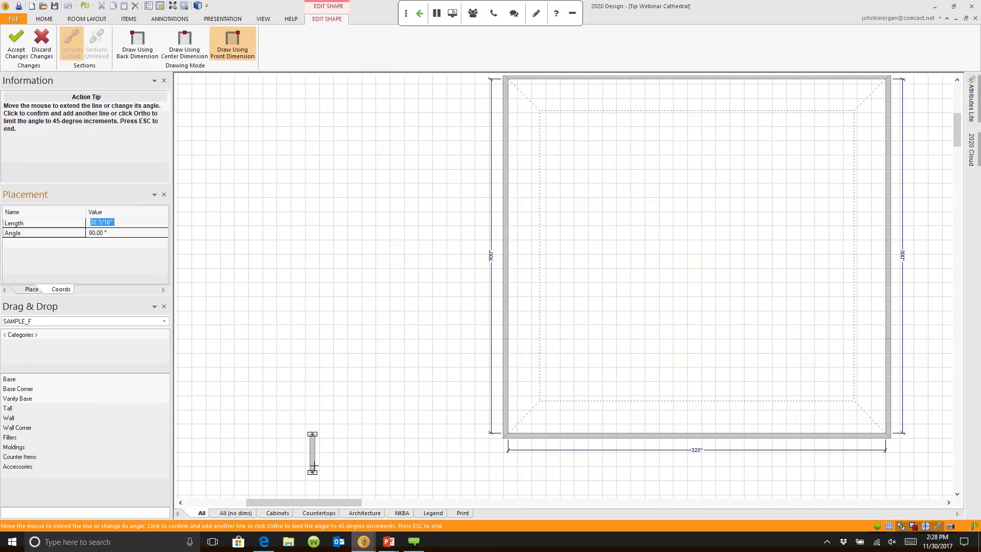
{"action": "left_click", "coordinate": [332, 362]}
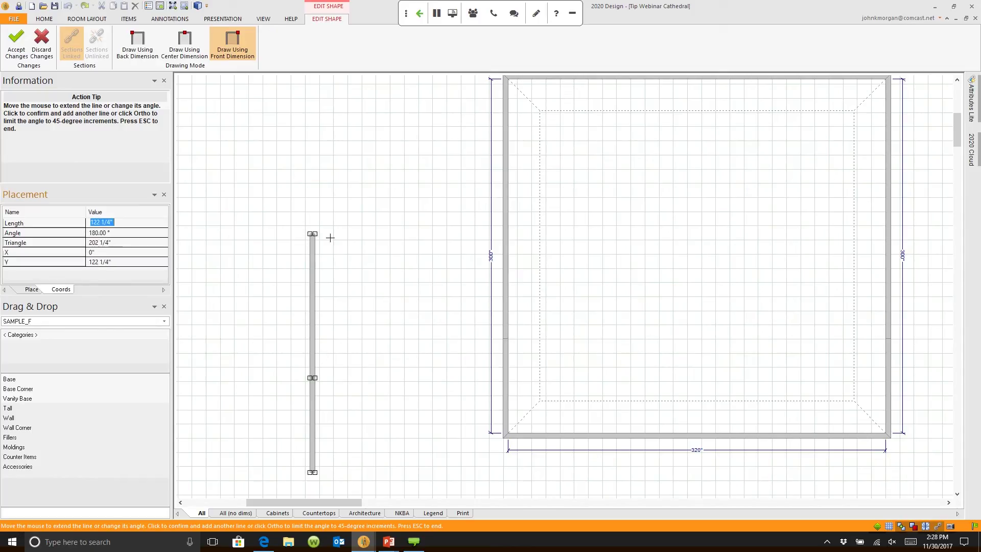
{"action": "type", "text": "300"}
{"action": "key", "text": "Return"}
{"action": "key", "text": "Escape"}
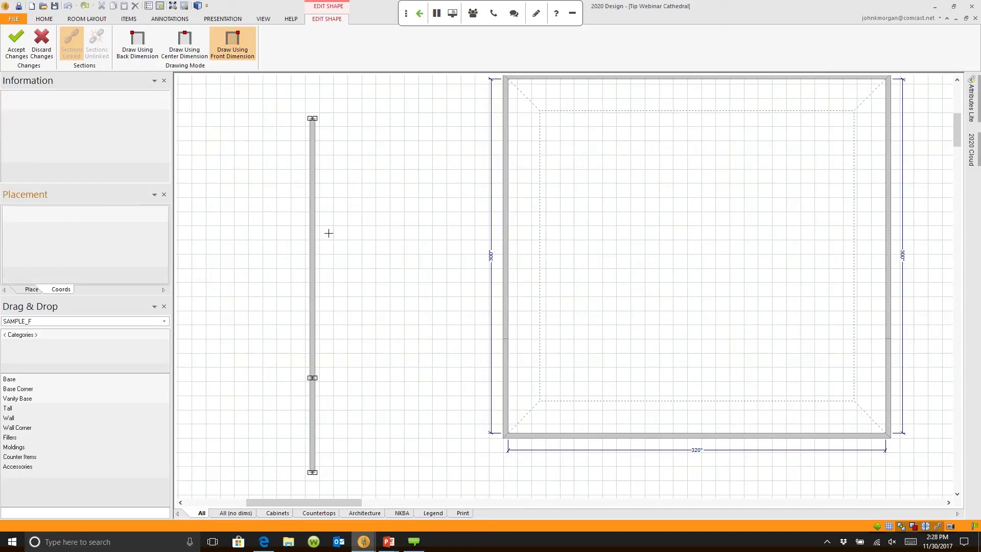
{"action": "left_click", "coordinate": [329, 239]}
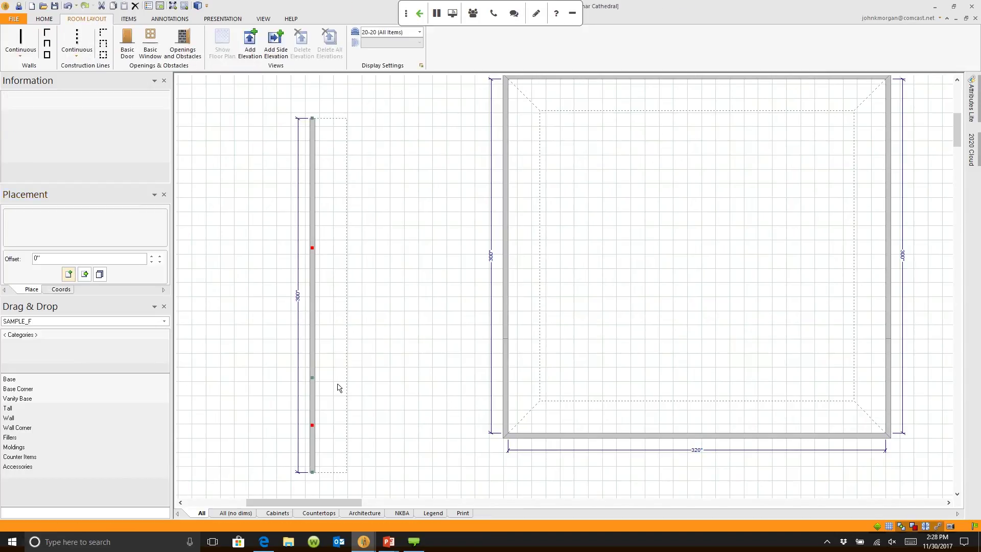
{"action": "left_click", "coordinate": [321, 287]}
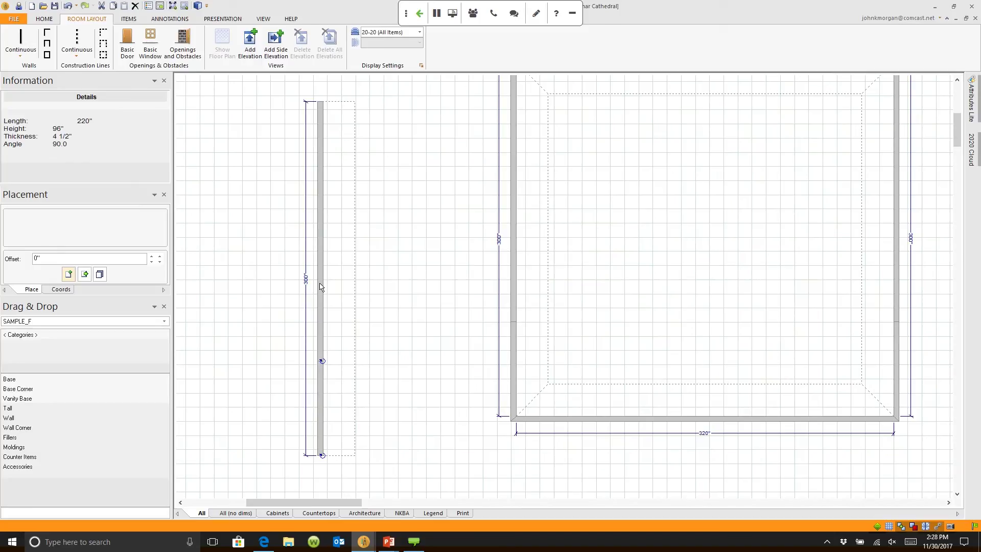
{"action": "key", "text": "Delete"}
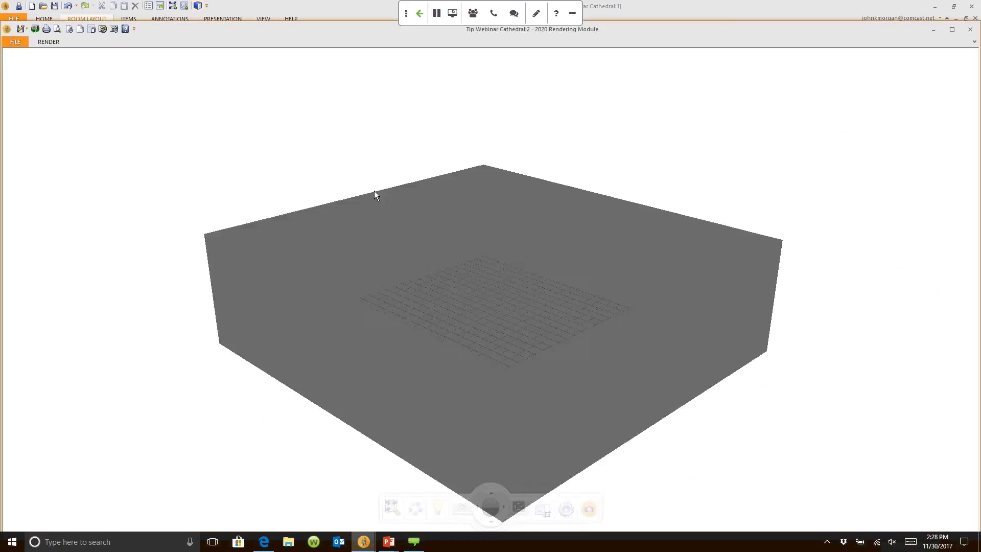
Step: Give Wall 1's 80" Section 1 different heights at its ends and set its end height to 144"
{"action": "left_click_drag", "start_coordinate": [374, 191], "coordinate": [495, 383]}
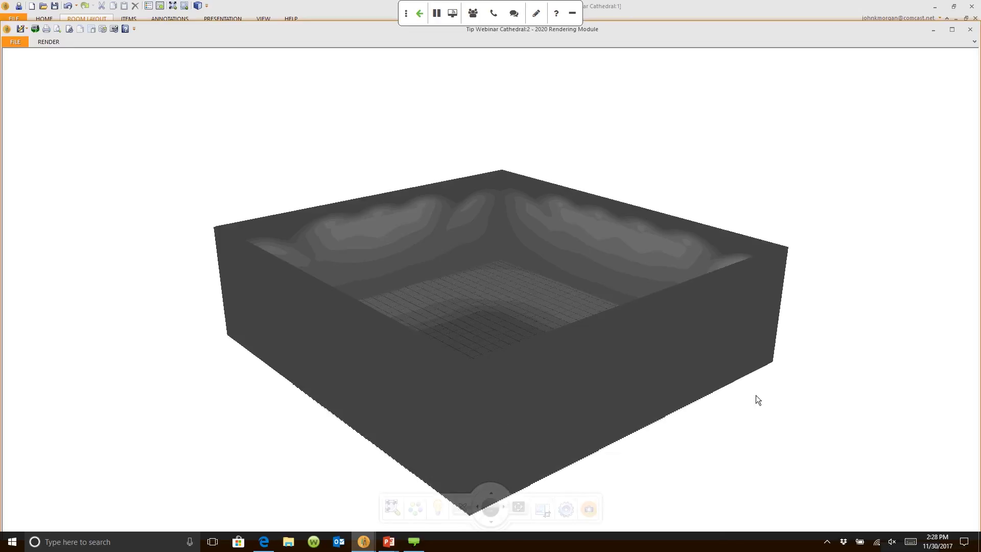
{"action": "left_click", "coordinate": [701, 4]}
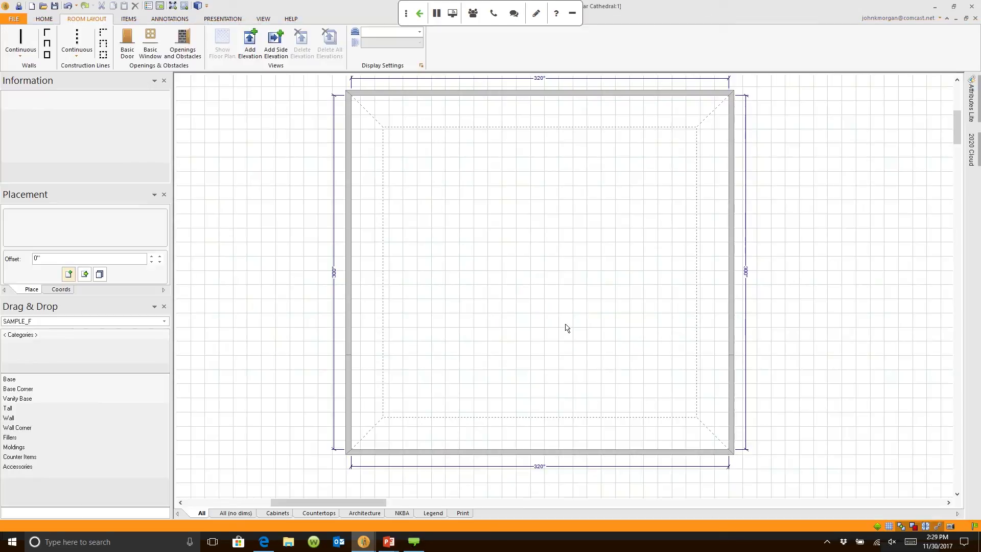
{"action": "double_click", "coordinate": [351, 389]}
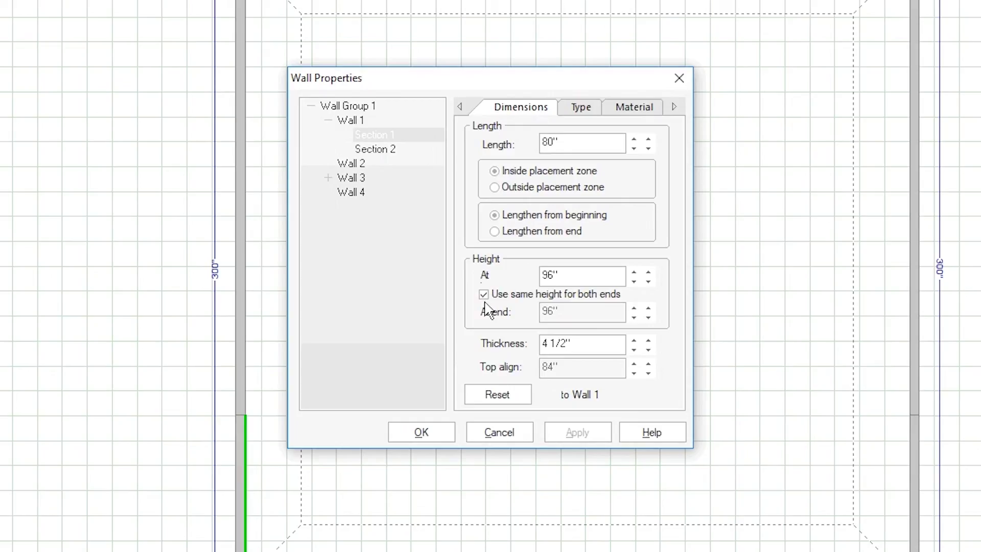
{"action": "left_click", "coordinate": [484, 295]}
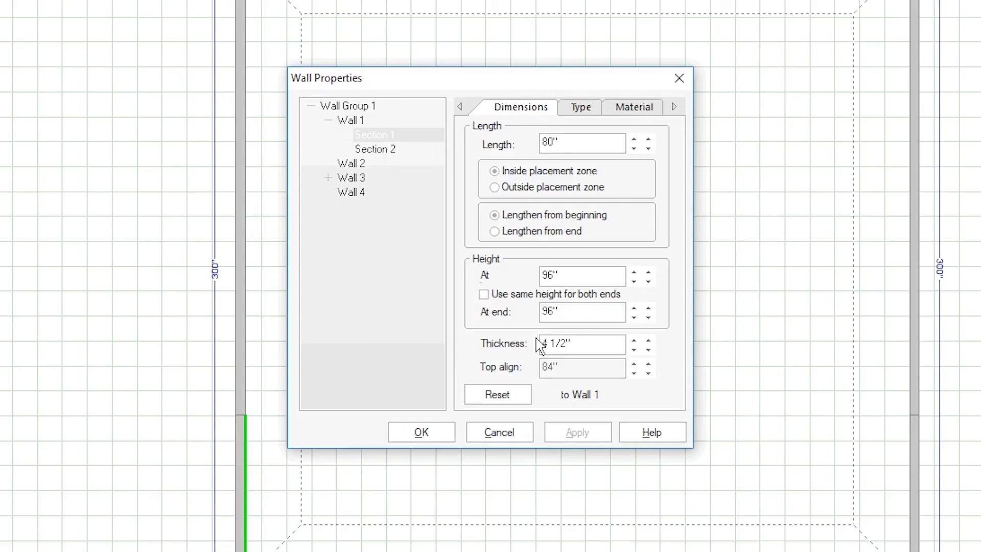
{"action": "double_click", "coordinate": [584, 308]}
{"action": "type", "text": "144"}
Step: Allow different end heights on Wall 1's Section 2 and set its beginning height to 144"
{"action": "left_click", "coordinate": [377, 152]}
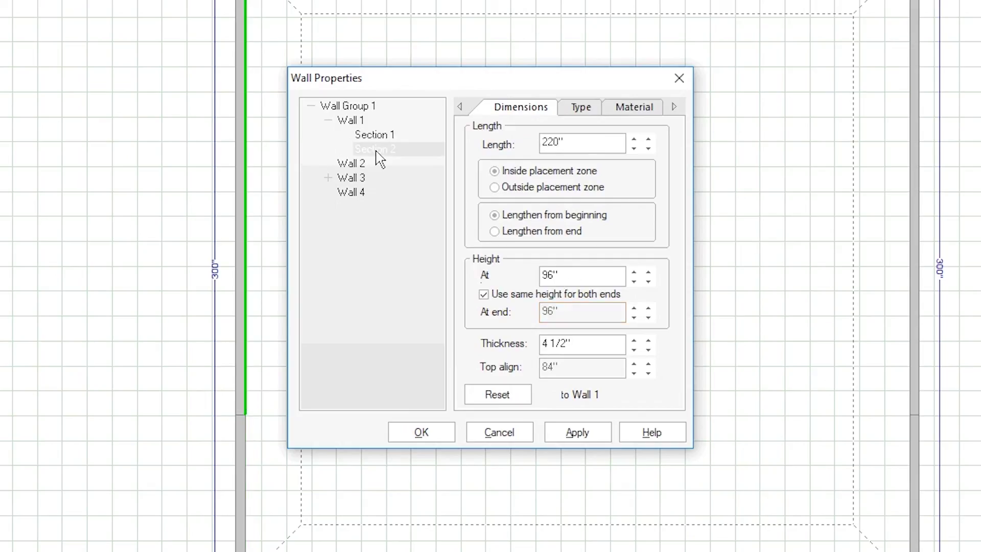
{"action": "left_click", "coordinate": [484, 295]}
{"action": "double_click", "coordinate": [592, 275]}
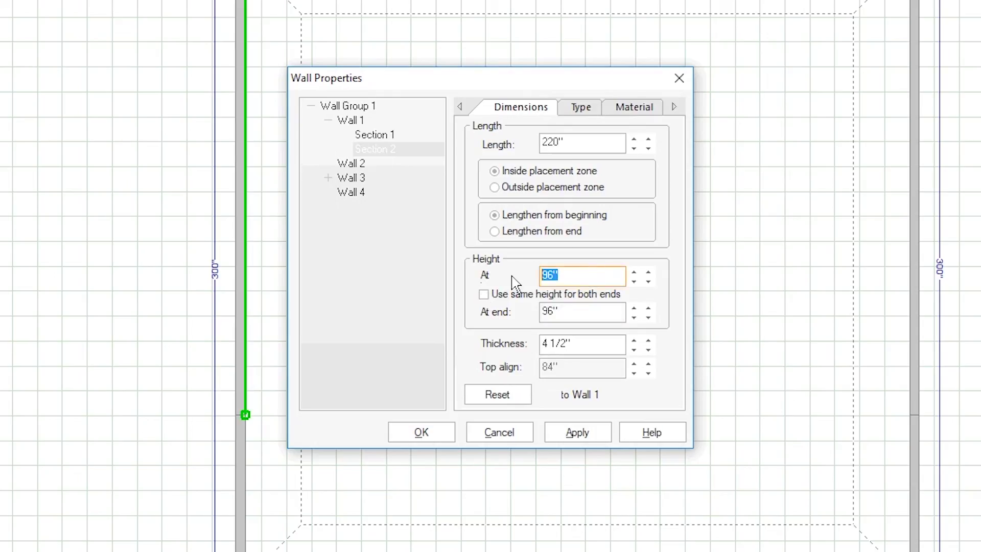
{"action": "type", "text": "144"}
Step: Allow different end heights on Wall 3's 220" Section 1 and set its beginning height to 144"
{"action": "left_click", "coordinate": [328, 178]}
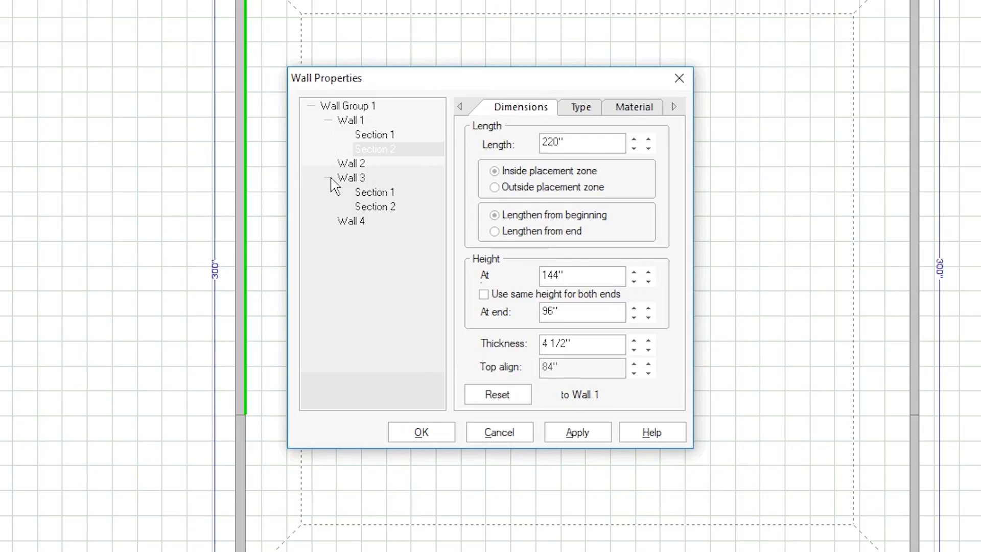
{"action": "left_click", "coordinate": [375, 192]}
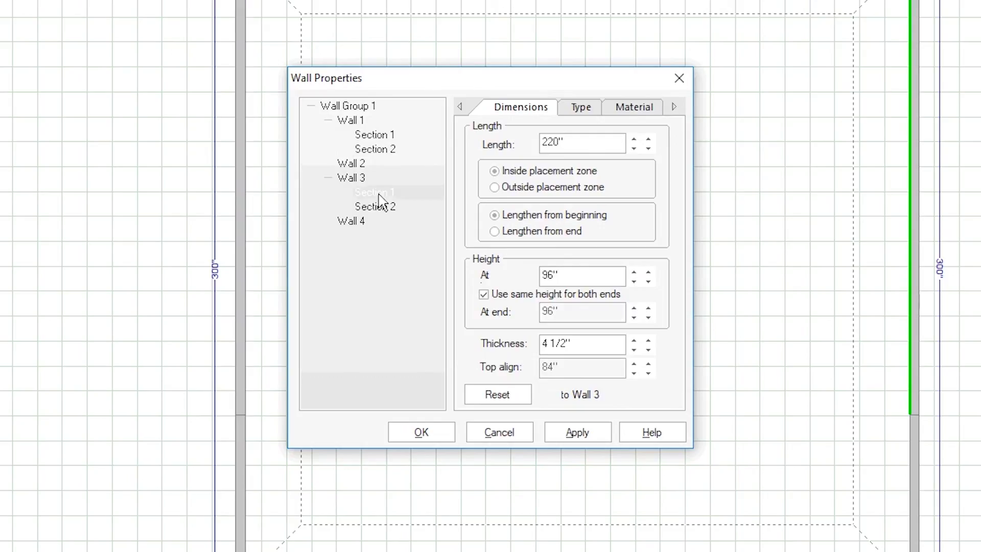
{"action": "left_click", "coordinate": [484, 294]}
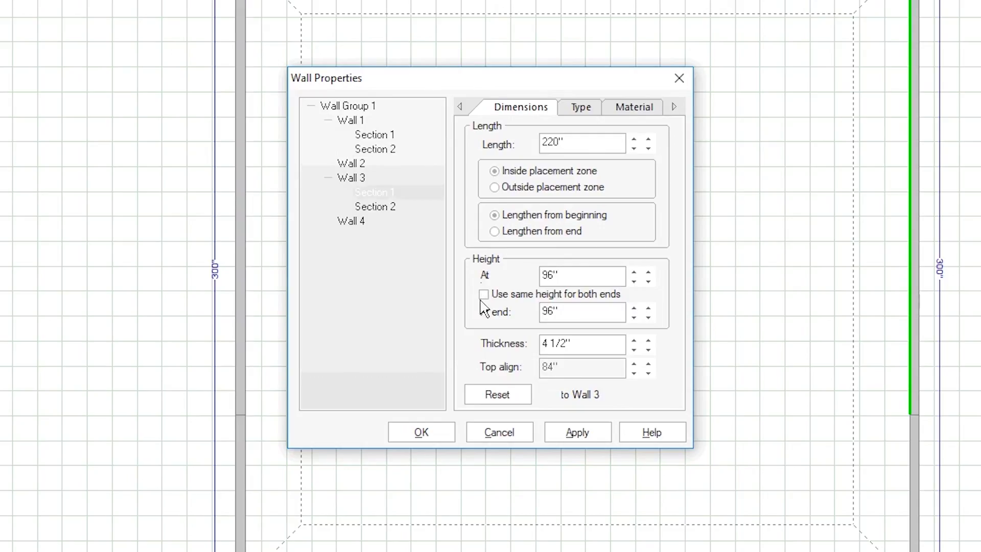
{"action": "left_click", "coordinate": [569, 284]}
{"action": "type", "text": "144"}
{"action": "left_click", "coordinate": [567, 313]}
Step: Allow different end heights on Wall 3's Section 2, set its beginning height to 144", and accept the wall properties
{"action": "left_click", "coordinate": [385, 206]}
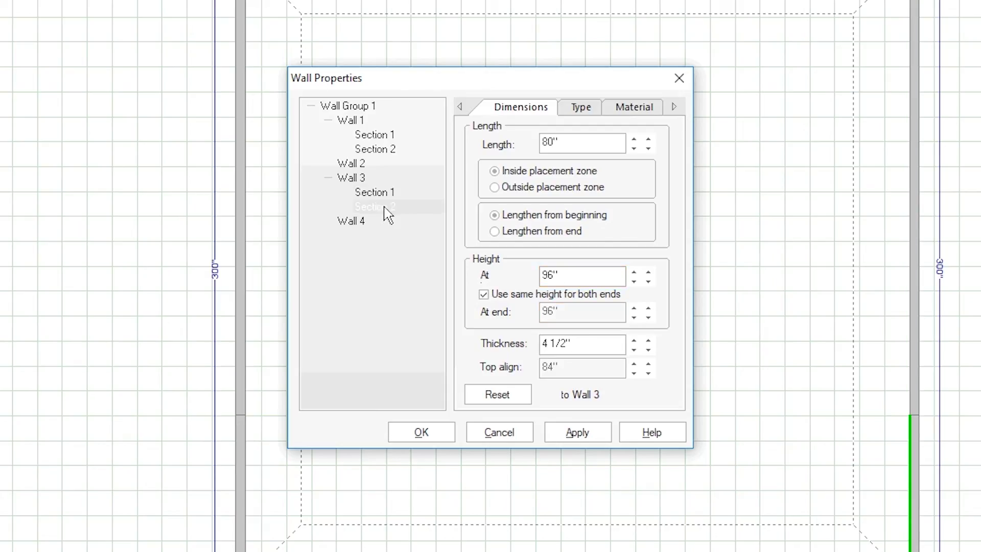
{"action": "left_click", "coordinate": [484, 294]}
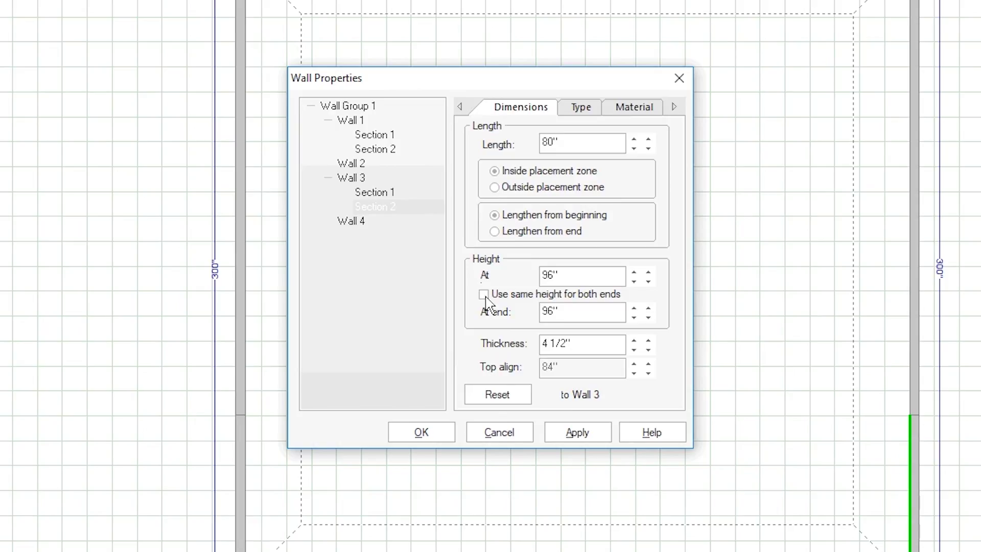
{"action": "key", "text": "shift+Tab"}
{"action": "type", "text": "144"}
{"action": "left_click", "coordinate": [581, 108]}
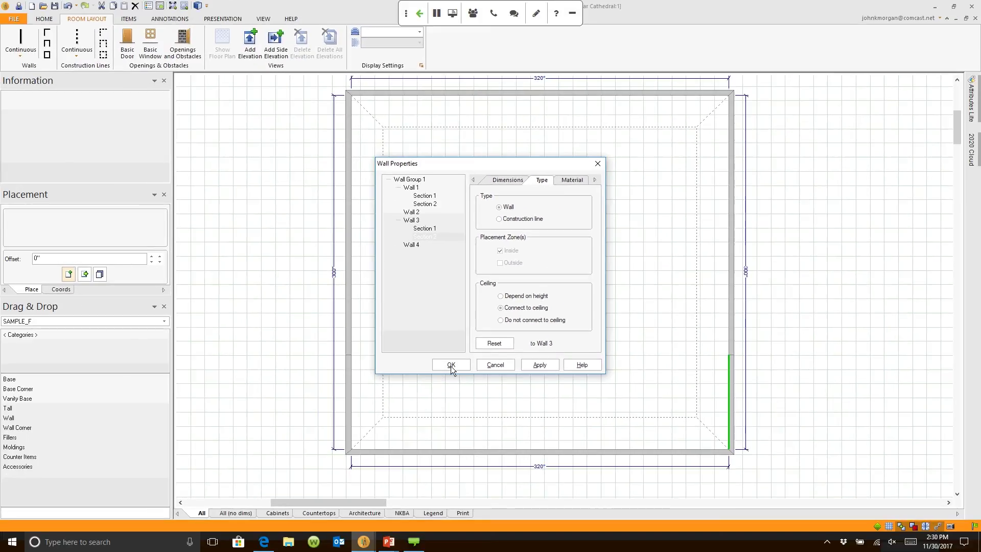
{"action": "left_click", "coordinate": [451, 366]}
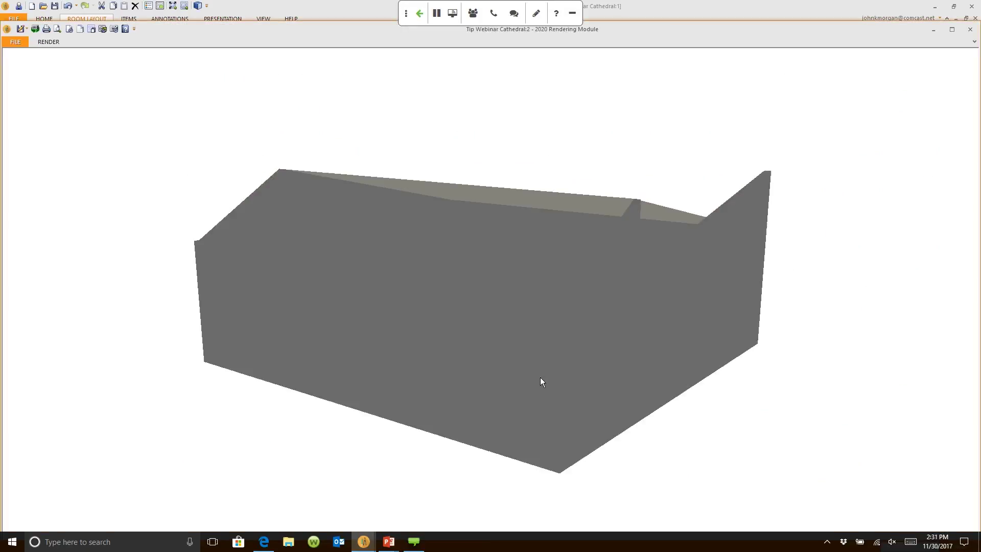